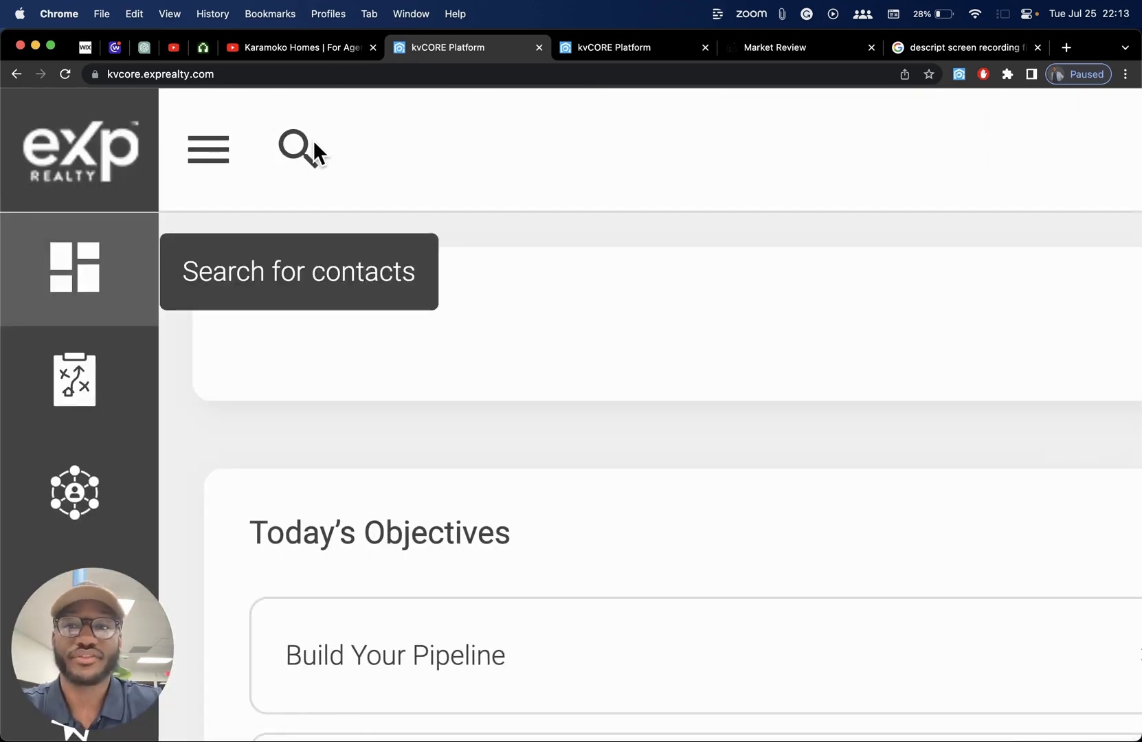
- Search contacts for 'Ammie' so Ammie Corrio is suggested
left_click(308, 141)
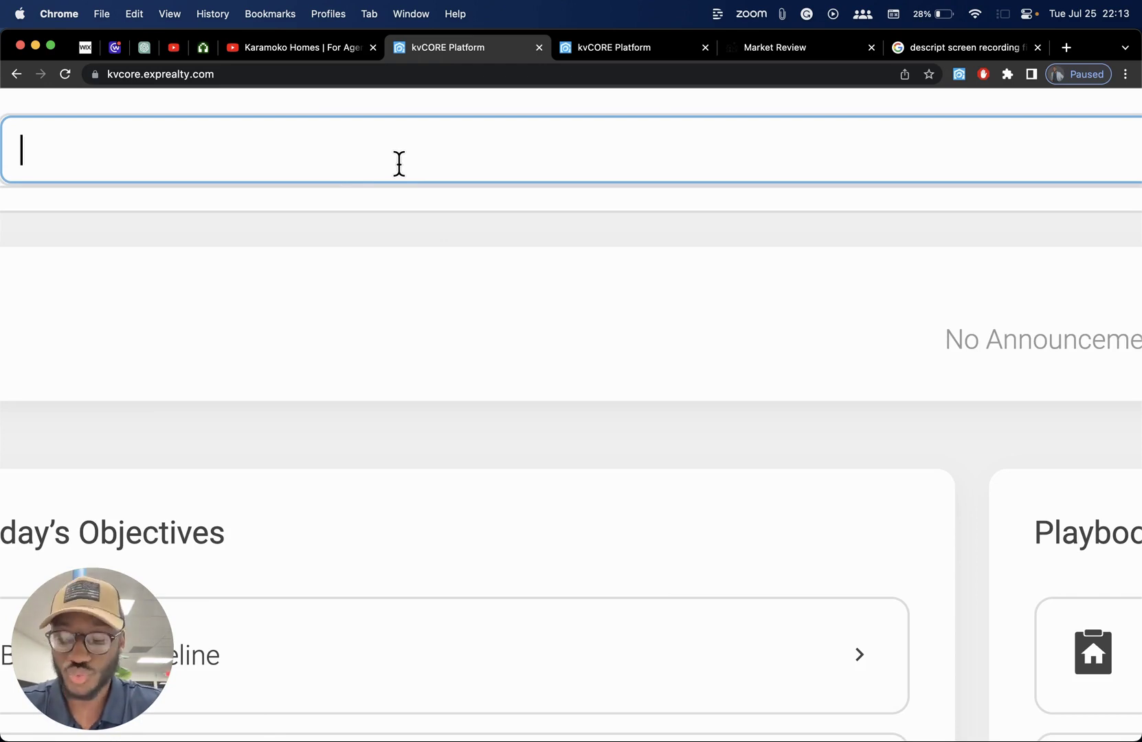
type("ammie")
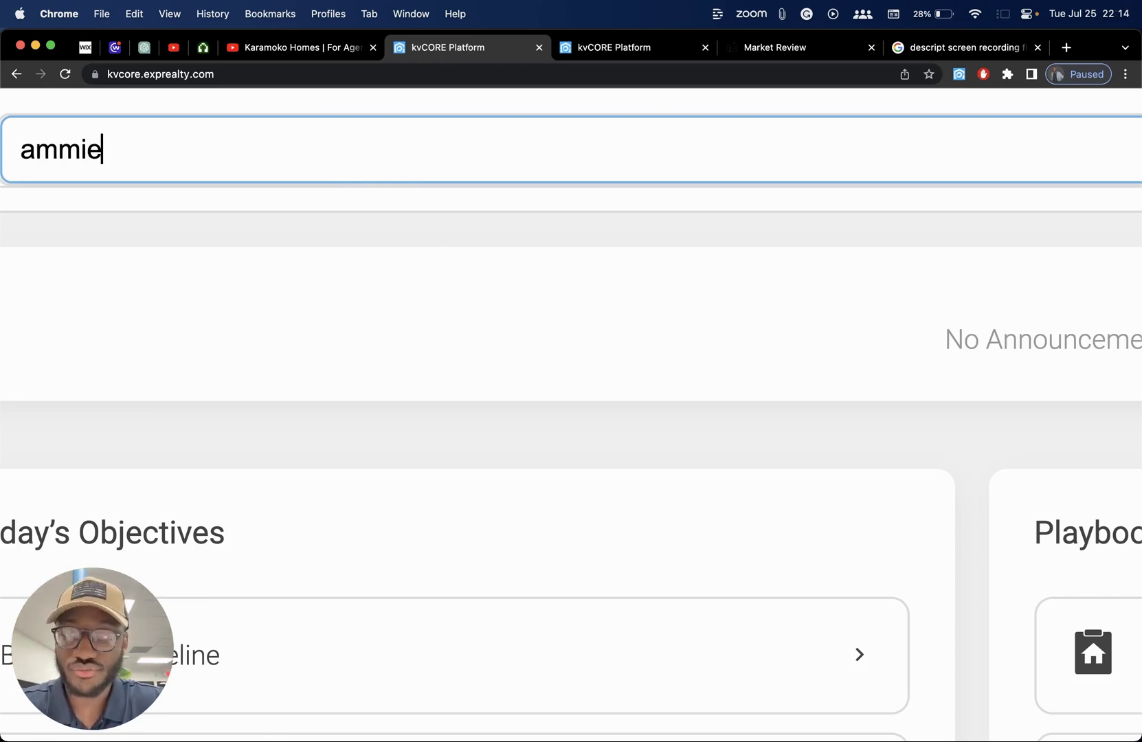
key("BackSpace")
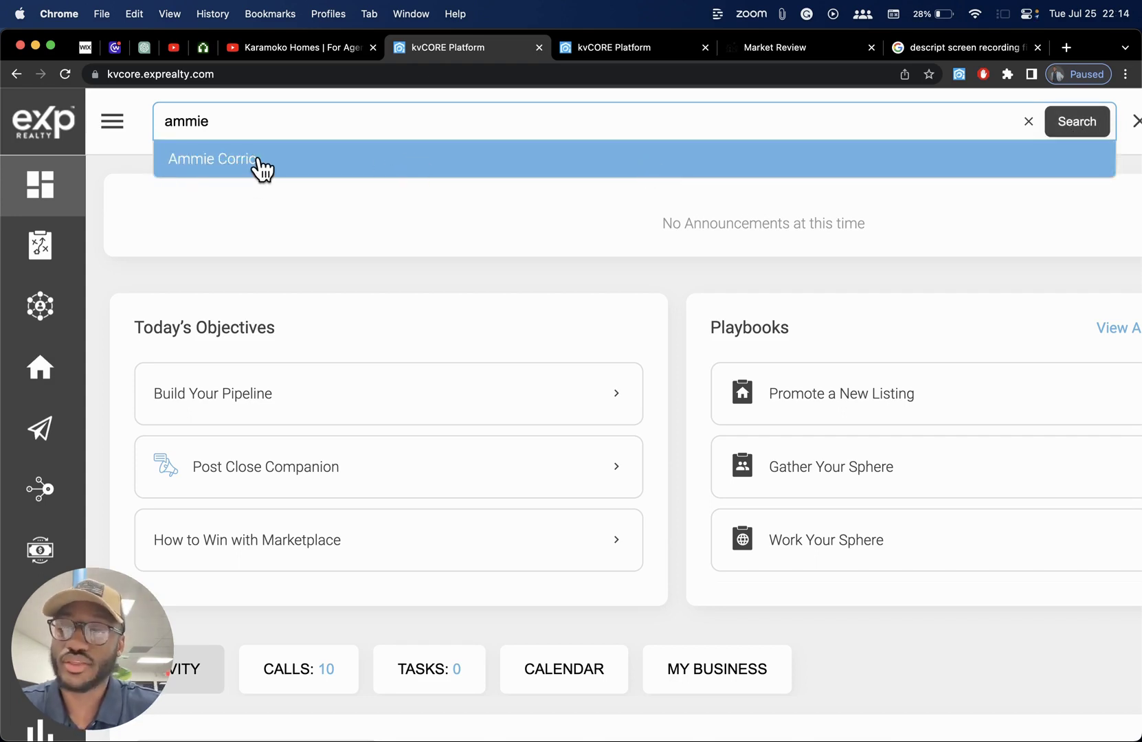
left_click(209, 159)
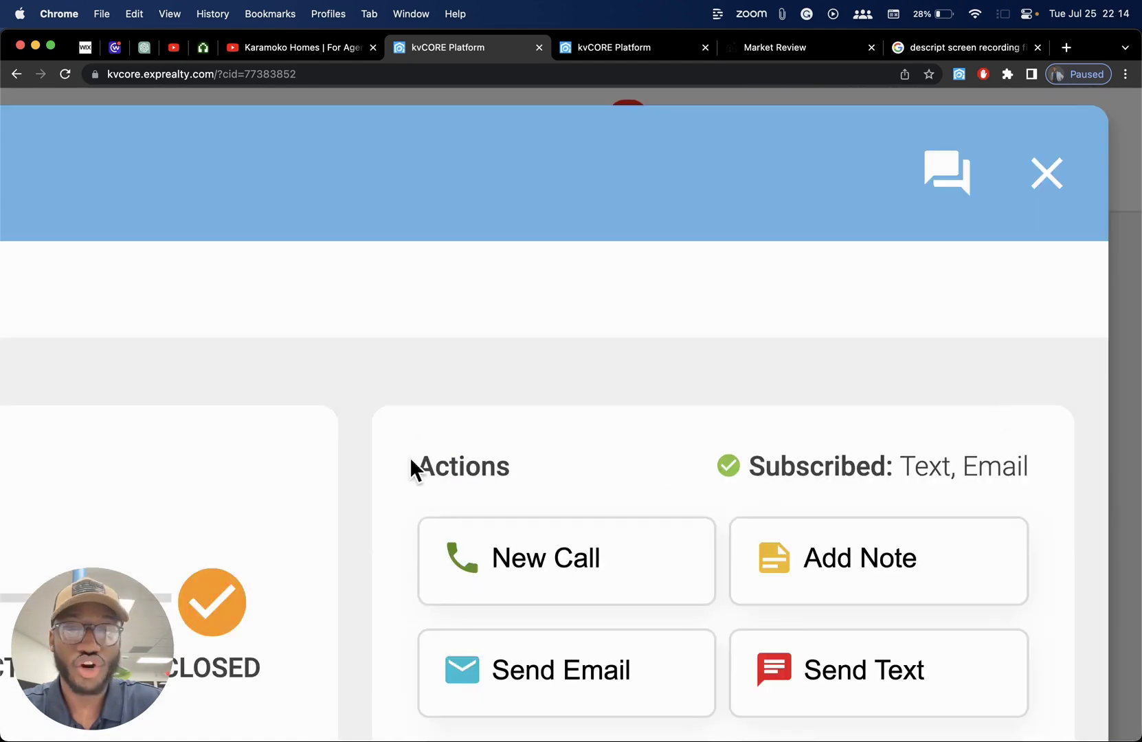
scroll(466, 449, "down", 2)
scroll(466, 449, "down", 3)
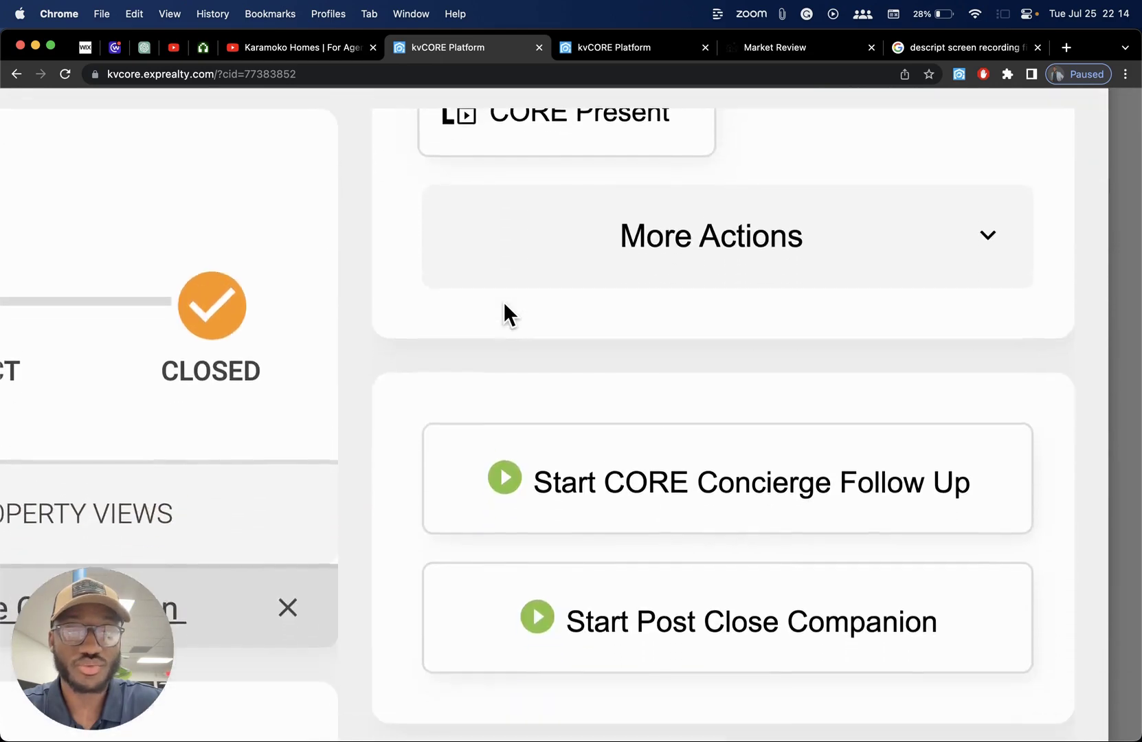
scroll(503, 304, "down", 5)
scroll(506, 315, "down", 5)
scroll(505, 314, "down", 3)
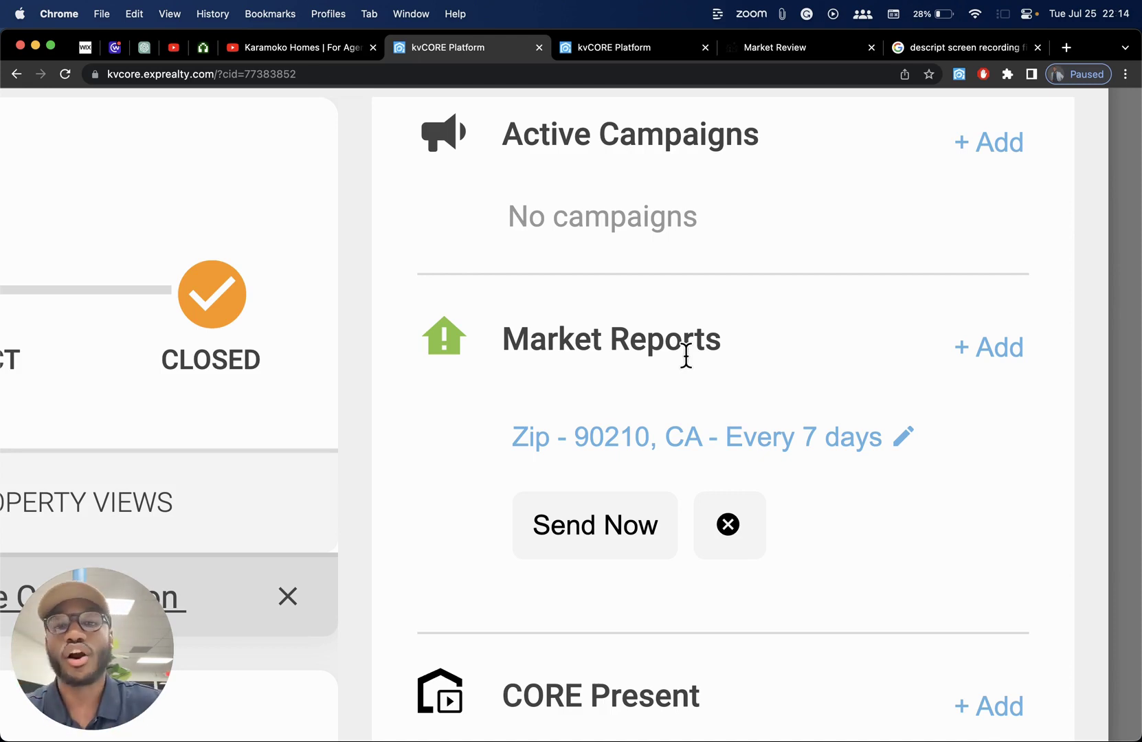
- Delete the every-7-days 90210 market report and confirm, leaving no reports
left_click(729, 528)
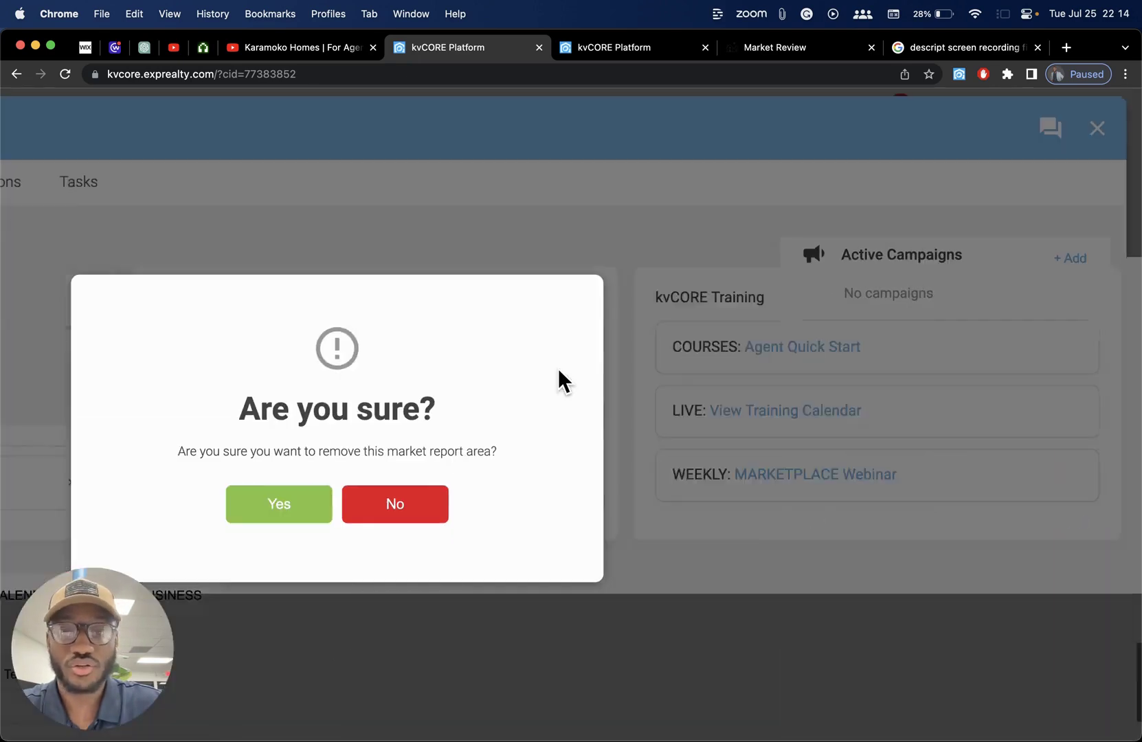
left_click(272, 505)
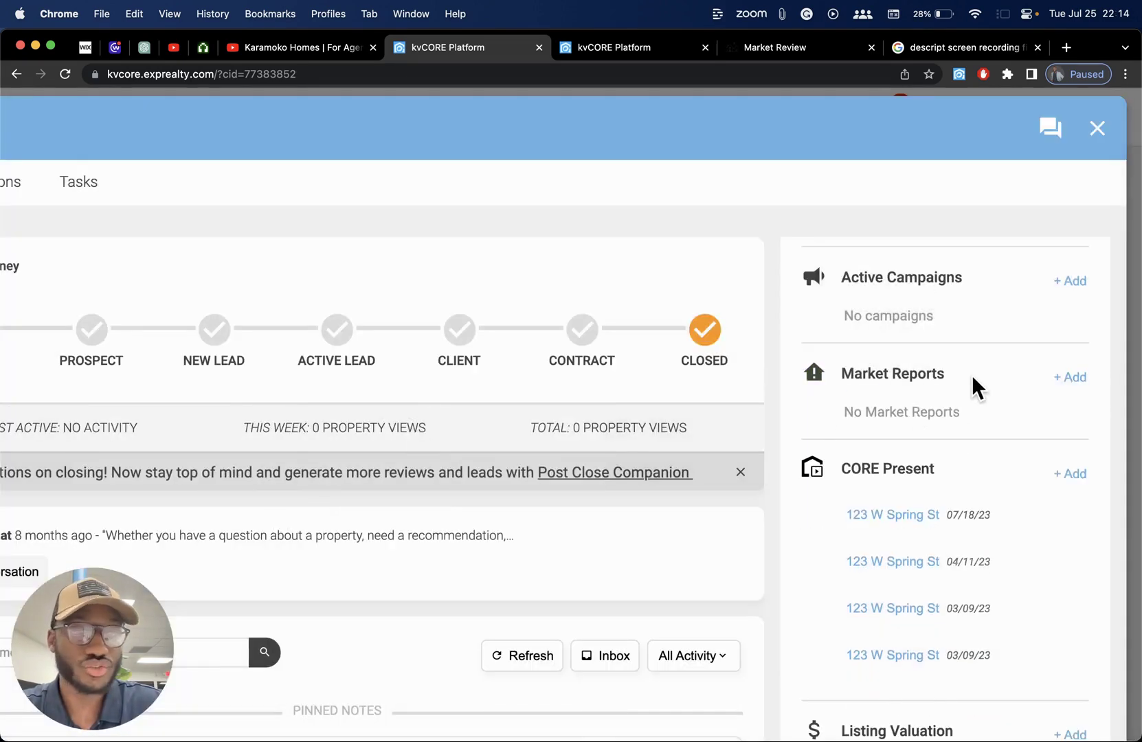
scroll(972, 376, "up", 5)
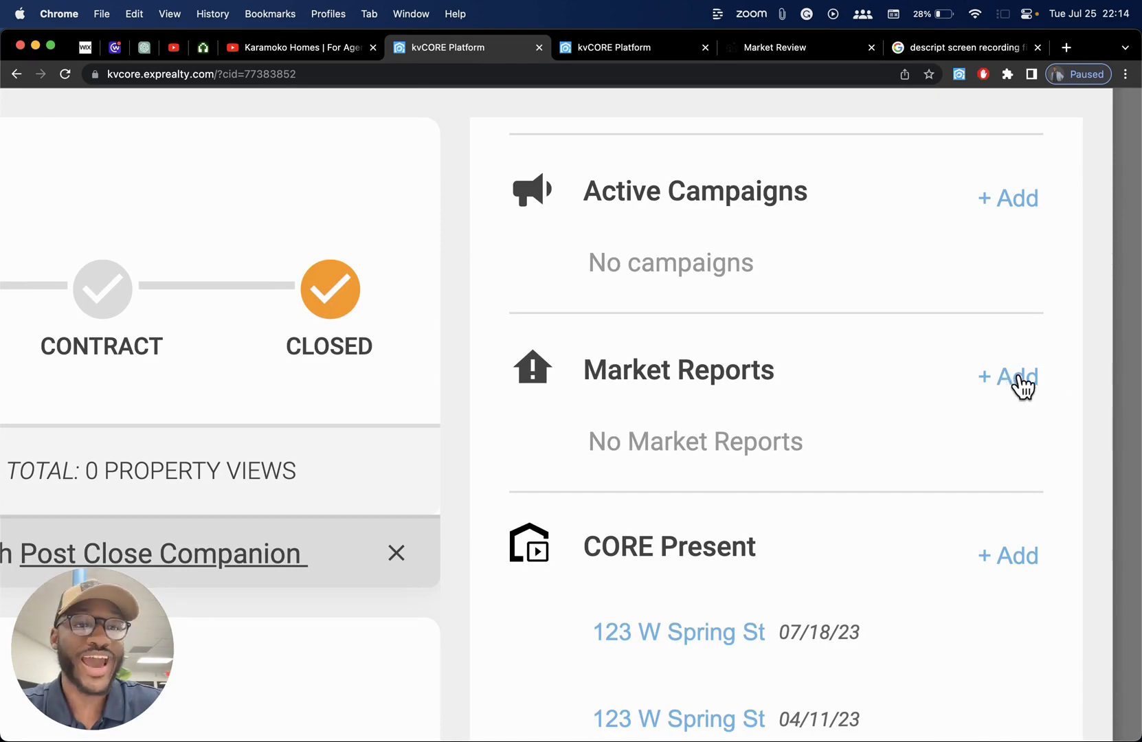
- Start a new market report with location zip 90210, CA
left_click(1022, 382)
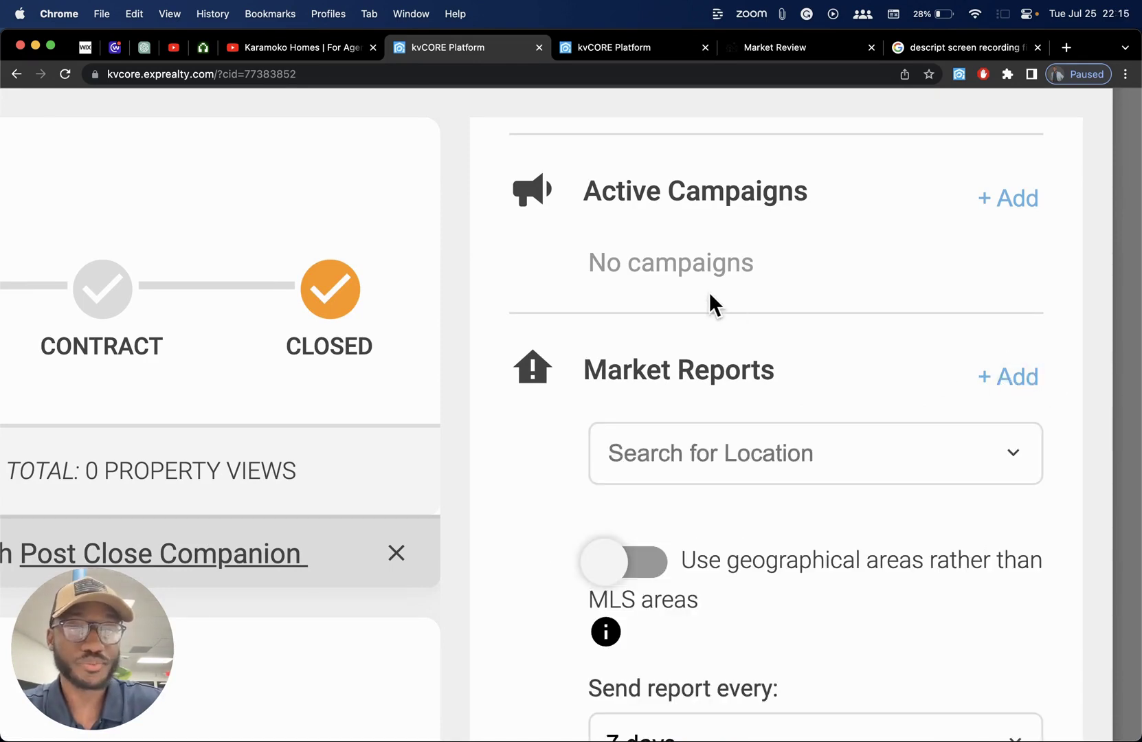
scroll(798, 344, "down", 3)
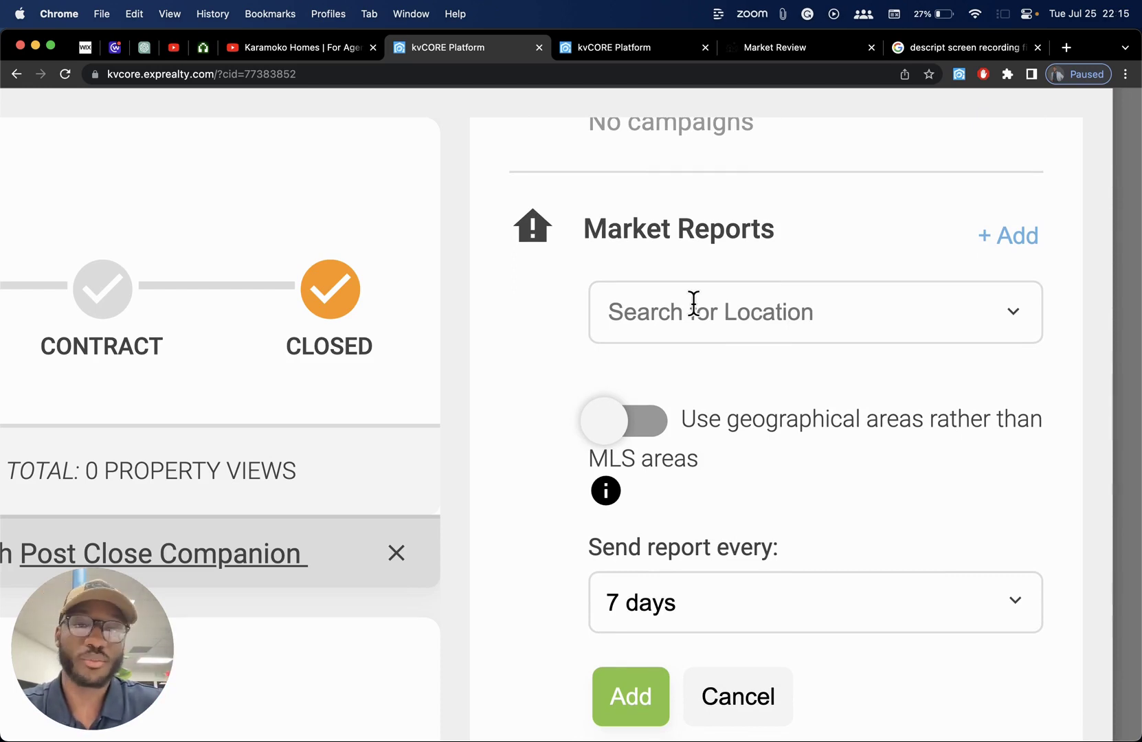
left_click(693, 304)
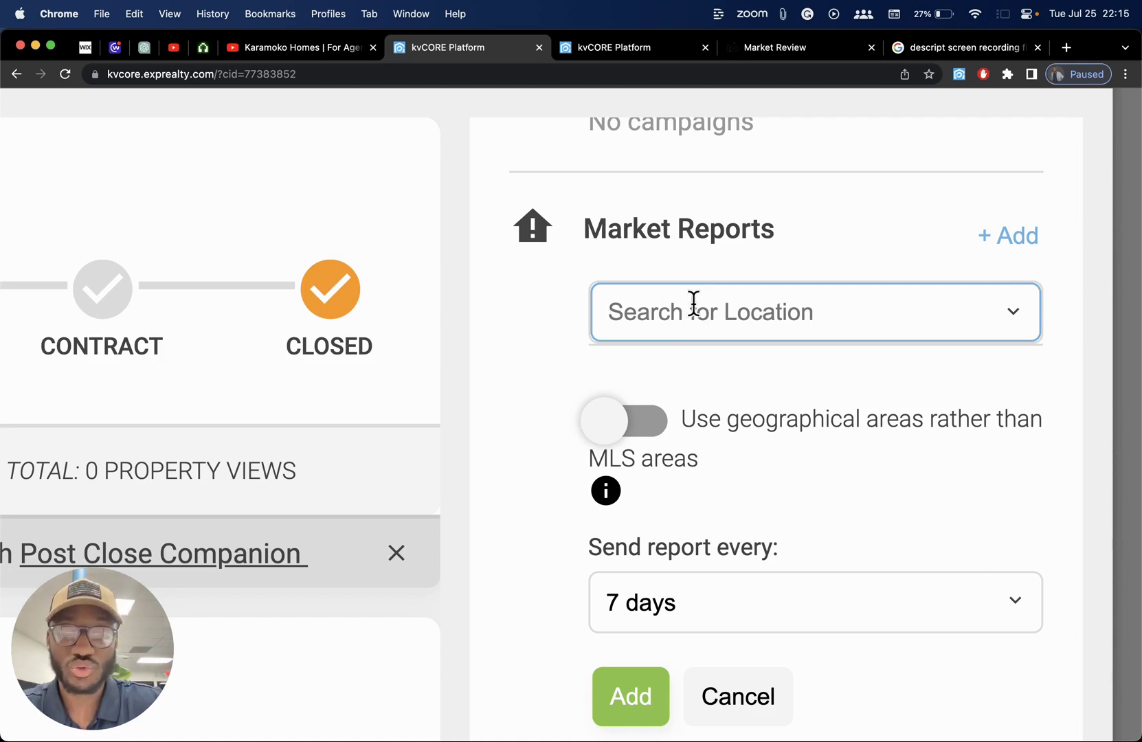
type("90210")
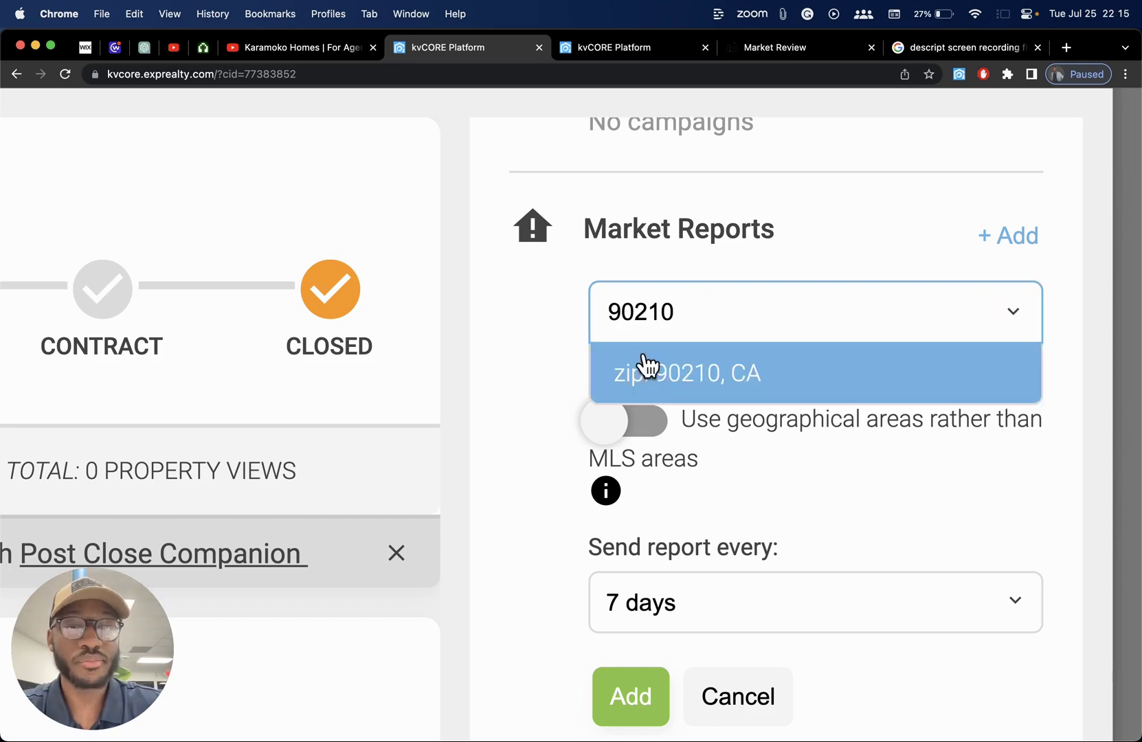
left_click(737, 383)
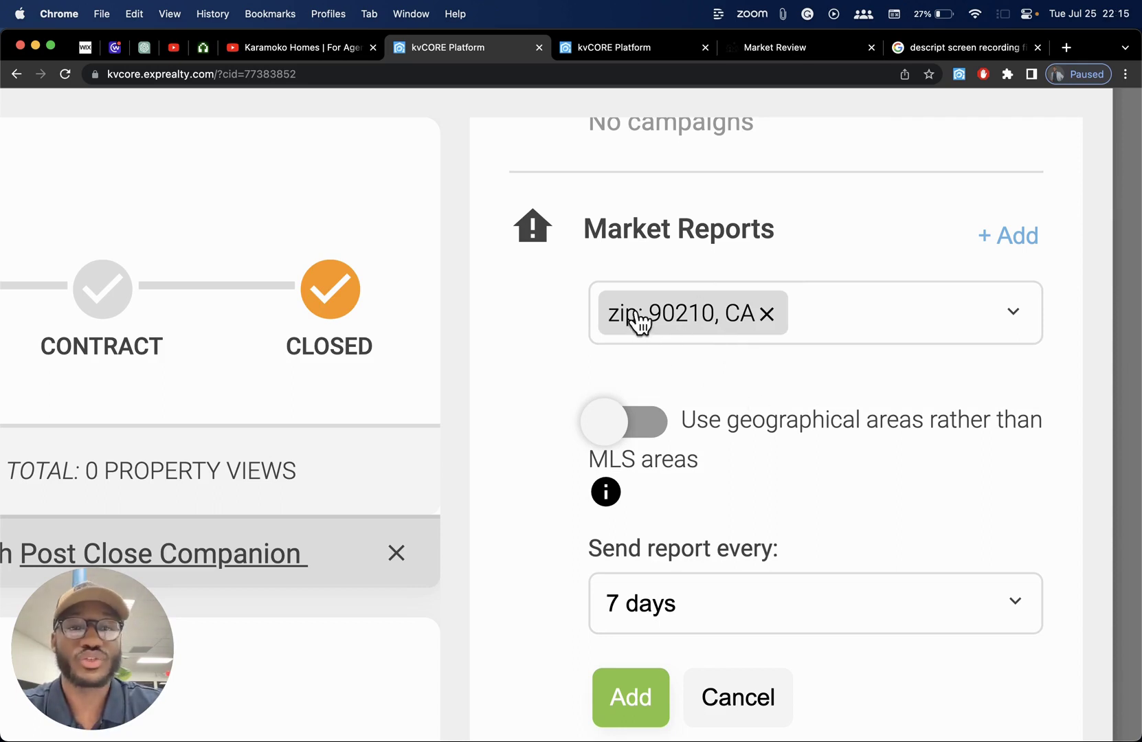
scroll(844, 393, "down", 3)
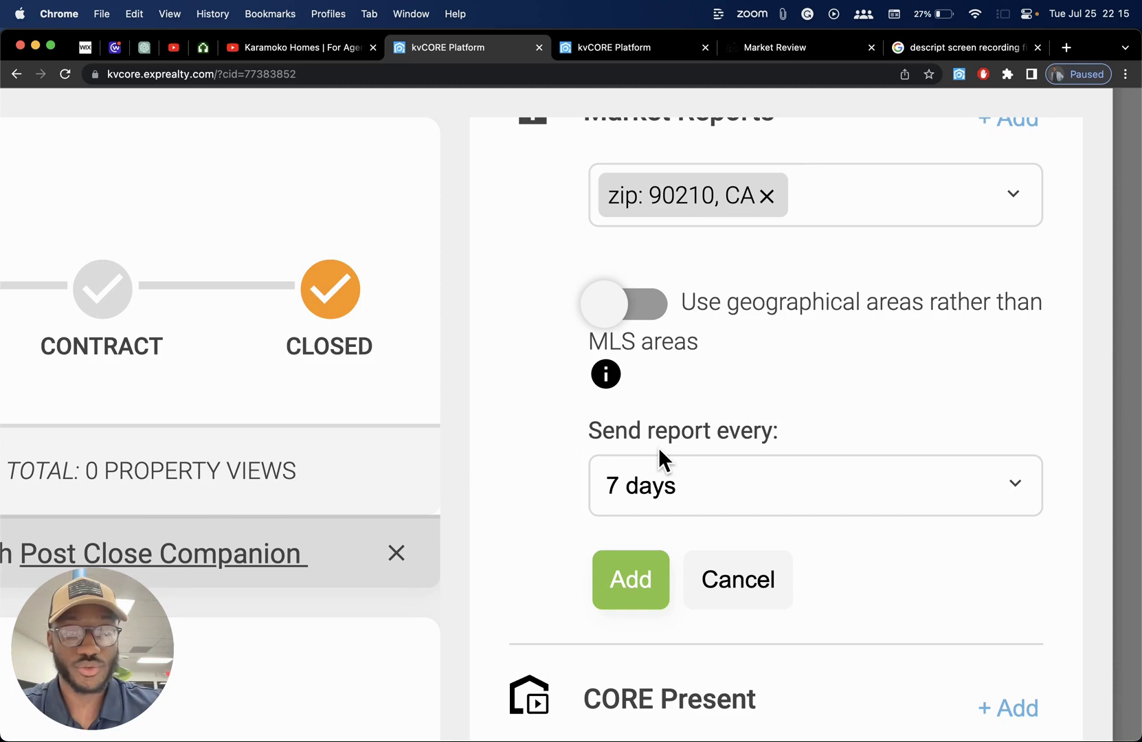
- Set the report frequency to every 14 days and save the 90210 market report
left_click(758, 479)
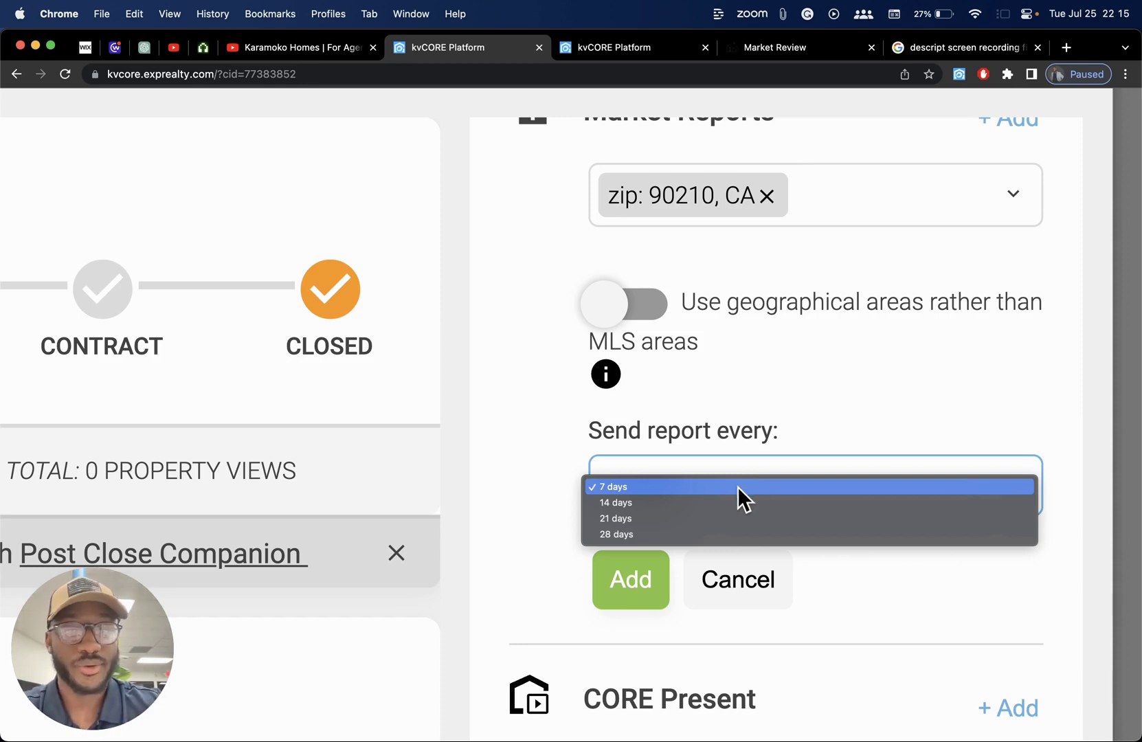
left_click(696, 504)
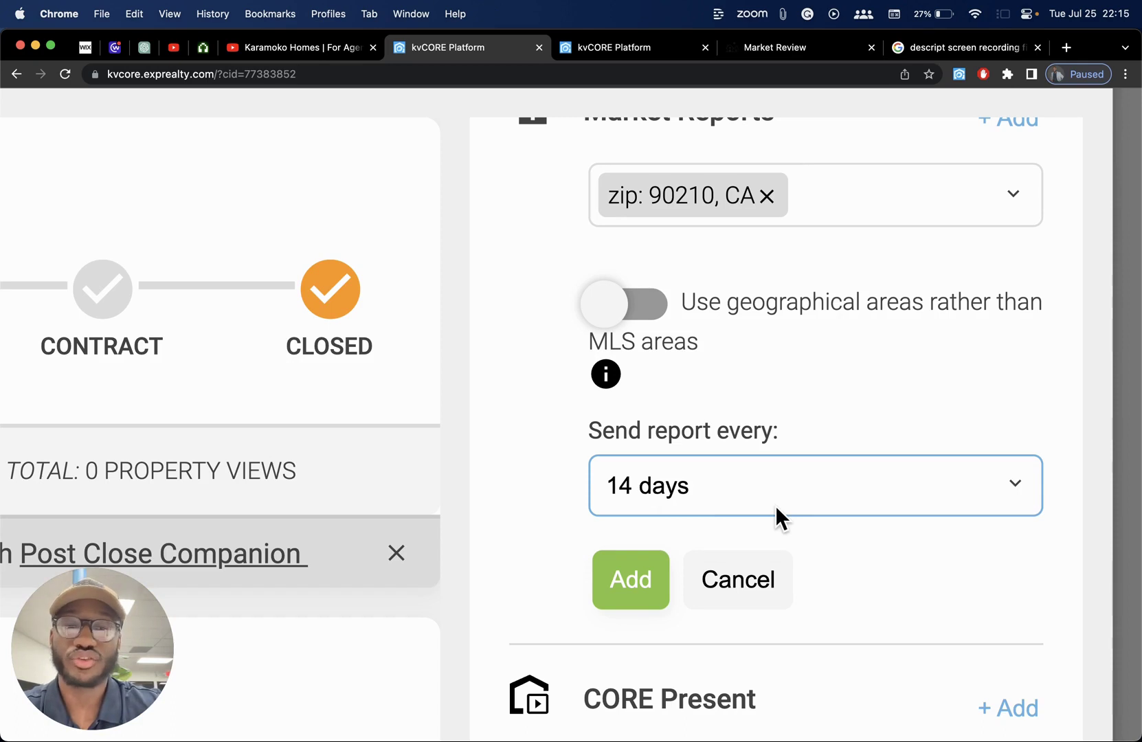
left_click(610, 584)
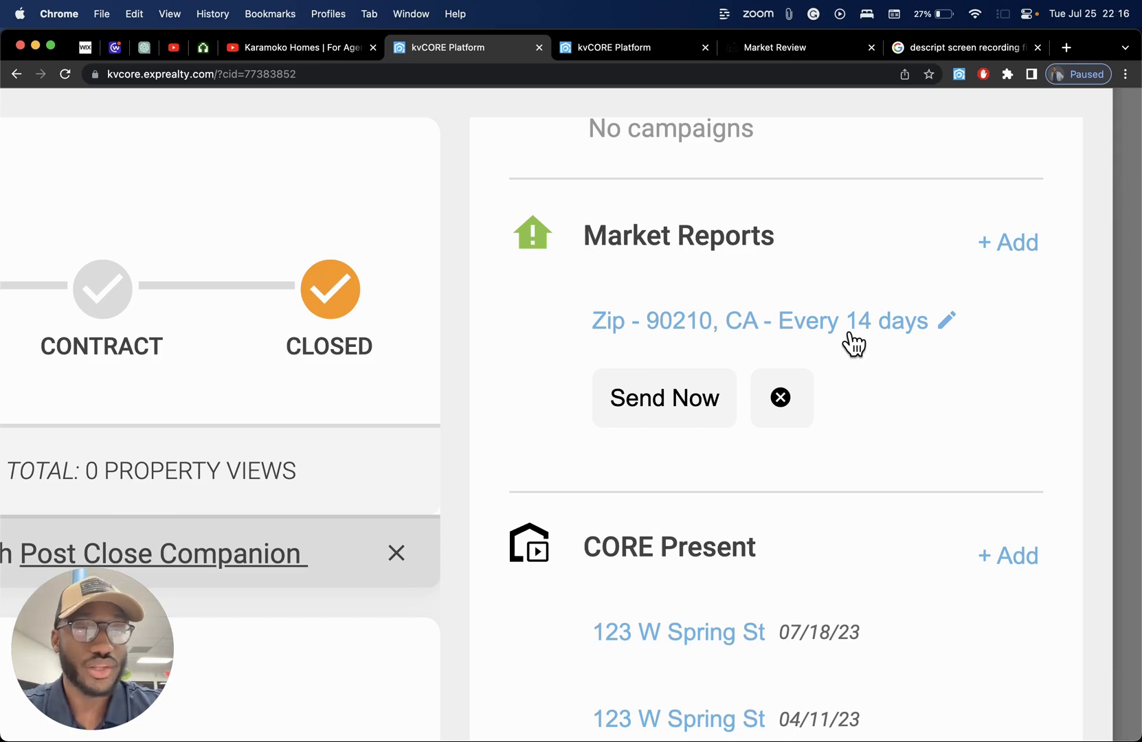
- Begin adding another market report under Market Reports
left_click(1028, 254)
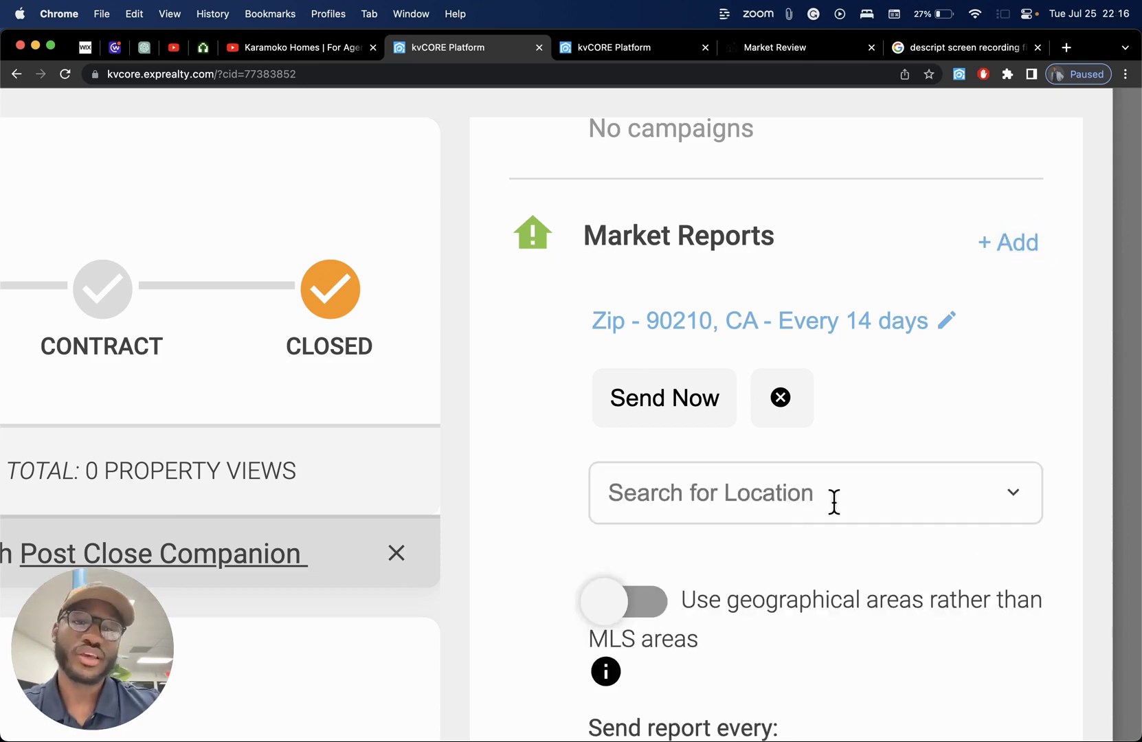
scroll(834, 502, "down", 2)
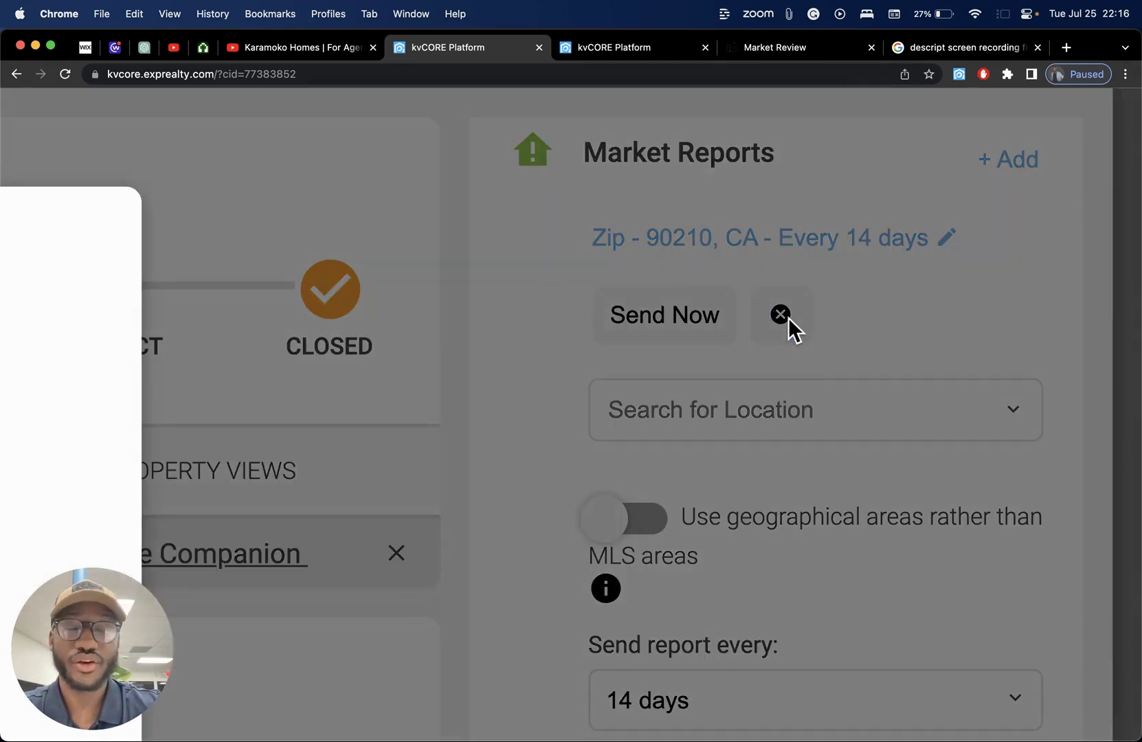
- Remove the 14-day 90210 report, confirm, and cancel the blank new-report form
left_click(782, 318)
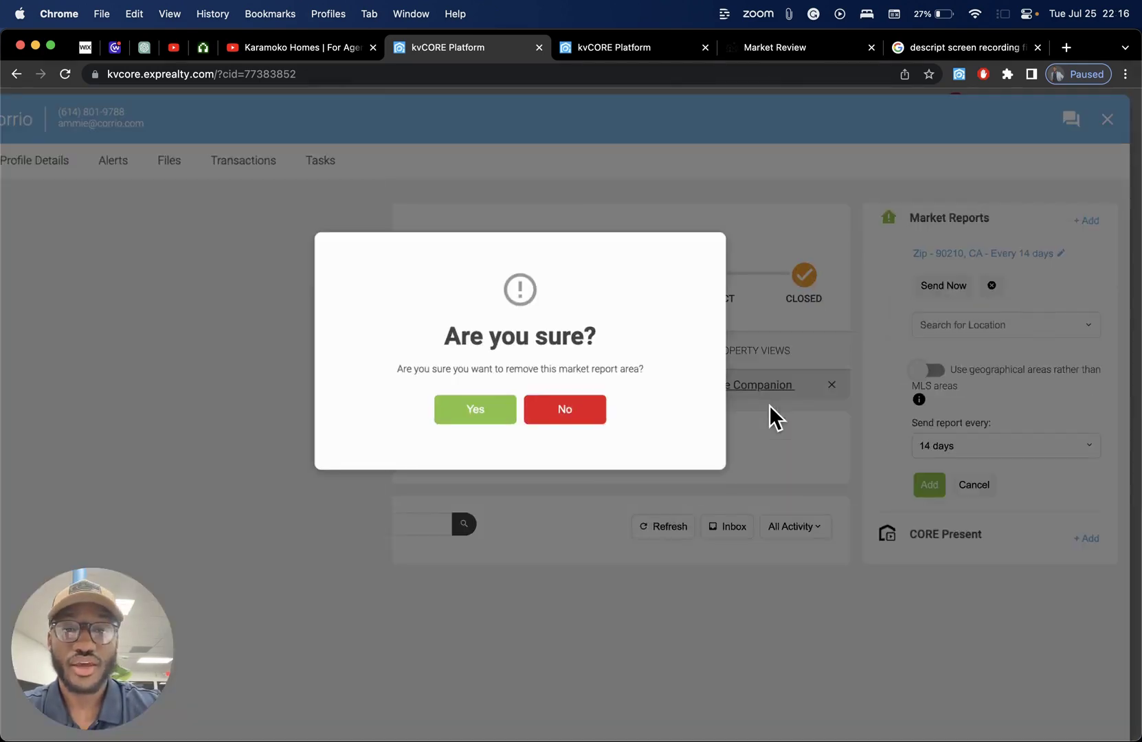
left_click(467, 410)
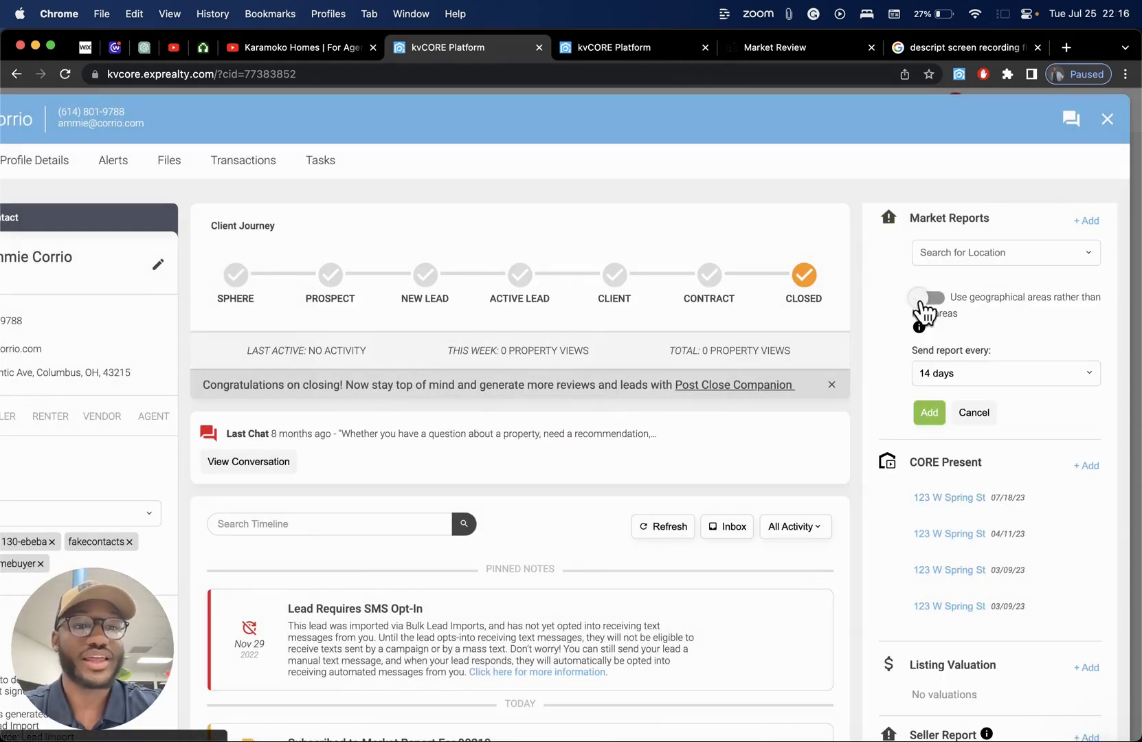
left_click(978, 413)
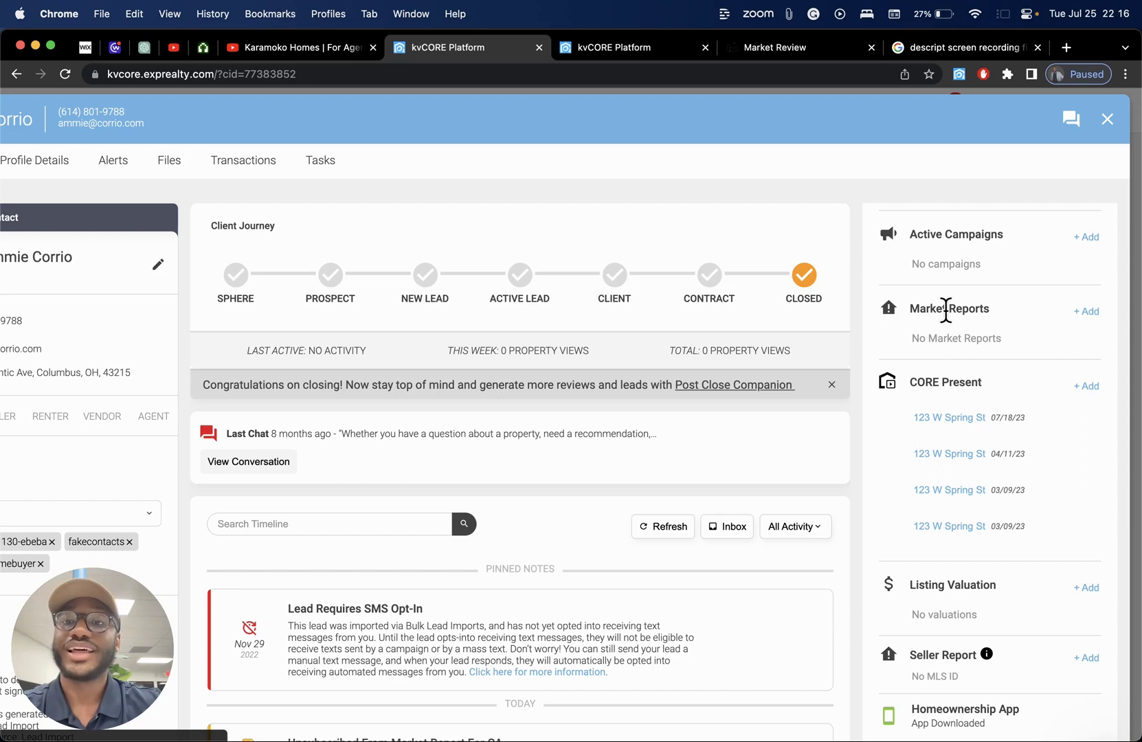